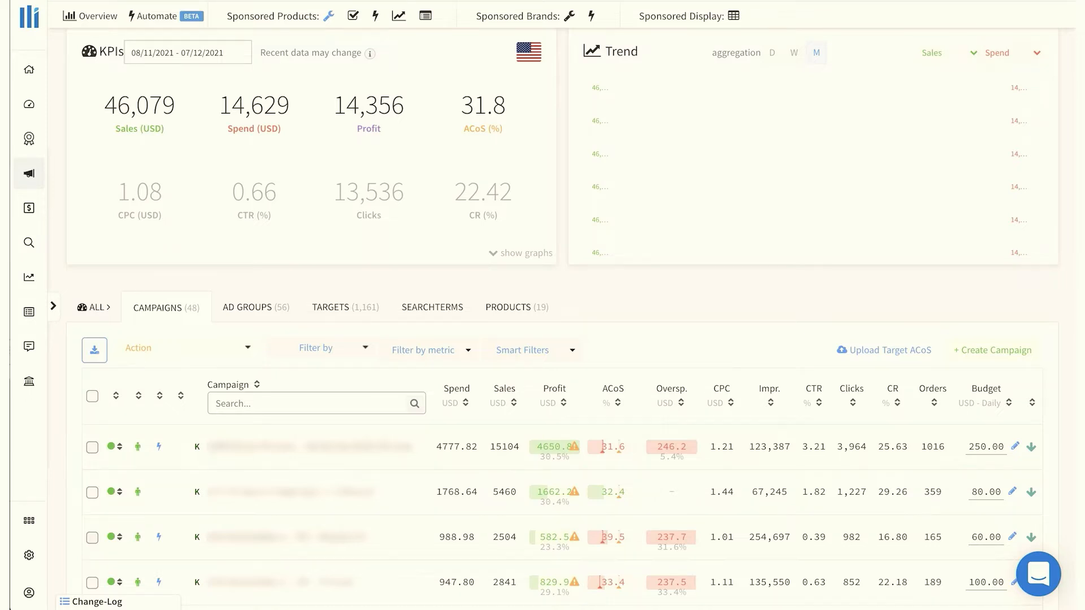
Open the targets of the first campaign in the list and filter them to an ACoS between 1 and 99
{"action": "left_click", "coordinate": [309, 447]}
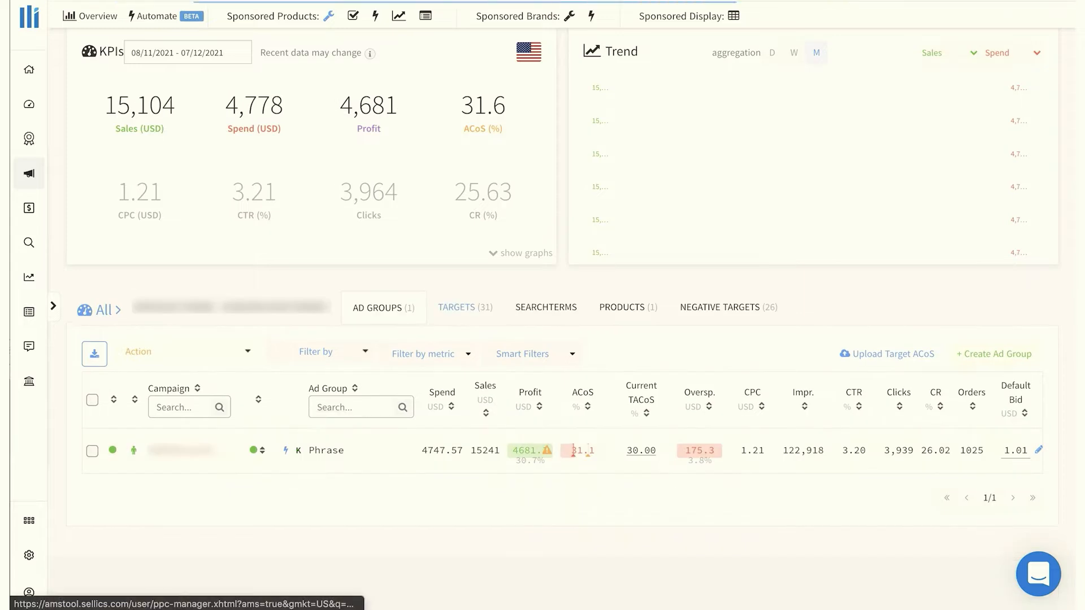
{"action": "left_click", "coordinate": [465, 307]}
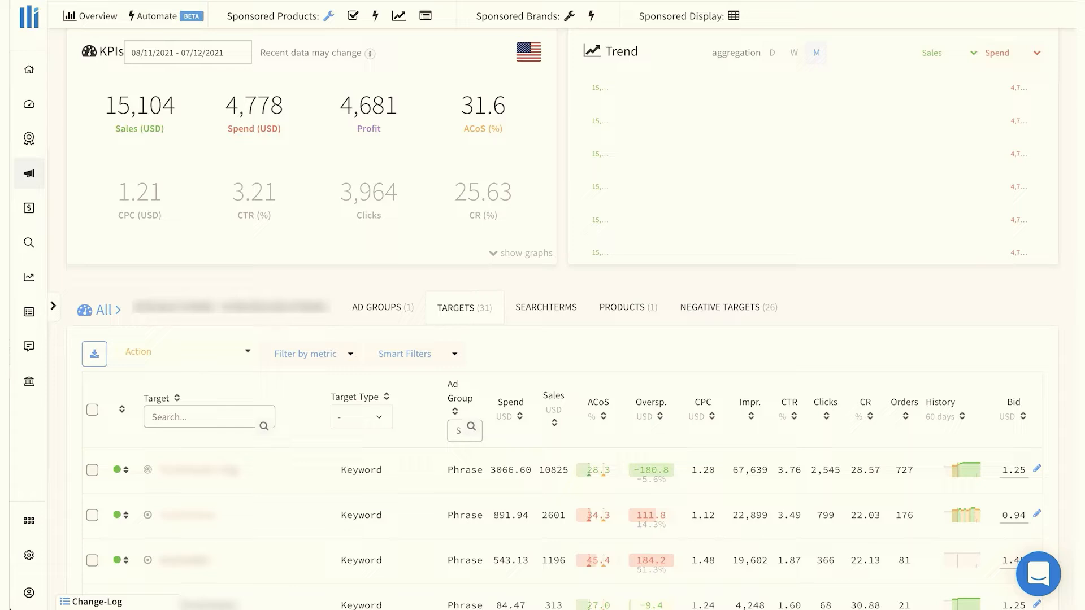
{"action": "left_click", "coordinate": [313, 354]}
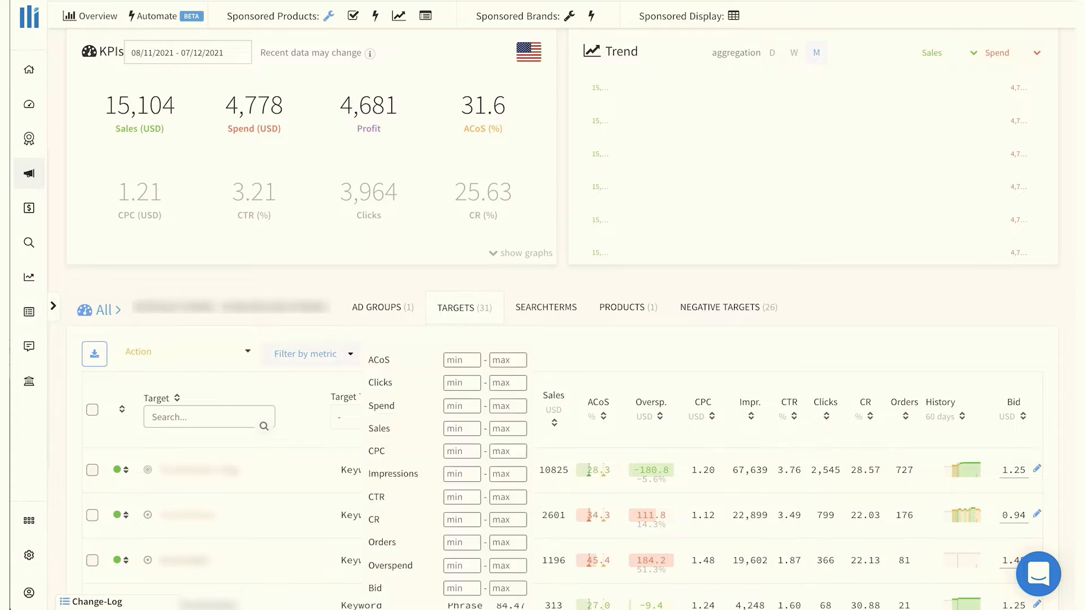
{"action": "left_click", "coordinate": [461, 360]}
{"action": "type", "text": "1"}
{"action": "key", "text": "Tab"}
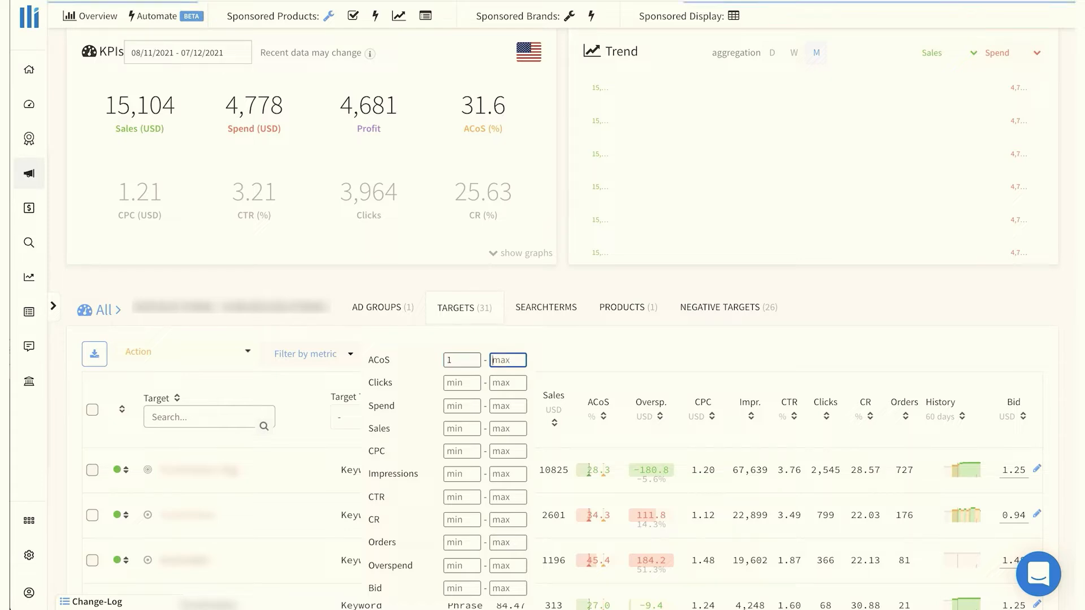
{"action": "type", "text": "99"}
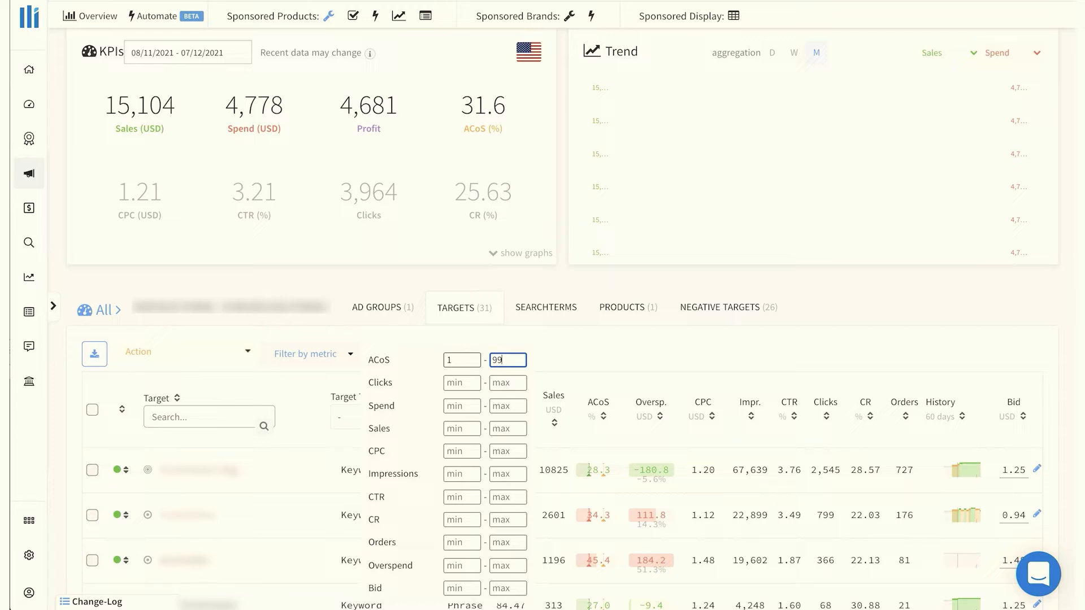
Add a metric filter for minimum sales of 2 to the campaign's targets
{"action": "left_click", "coordinate": [462, 428]}
{"action": "type", "text": "2"}
{"action": "left_click", "coordinate": [508, 429]}
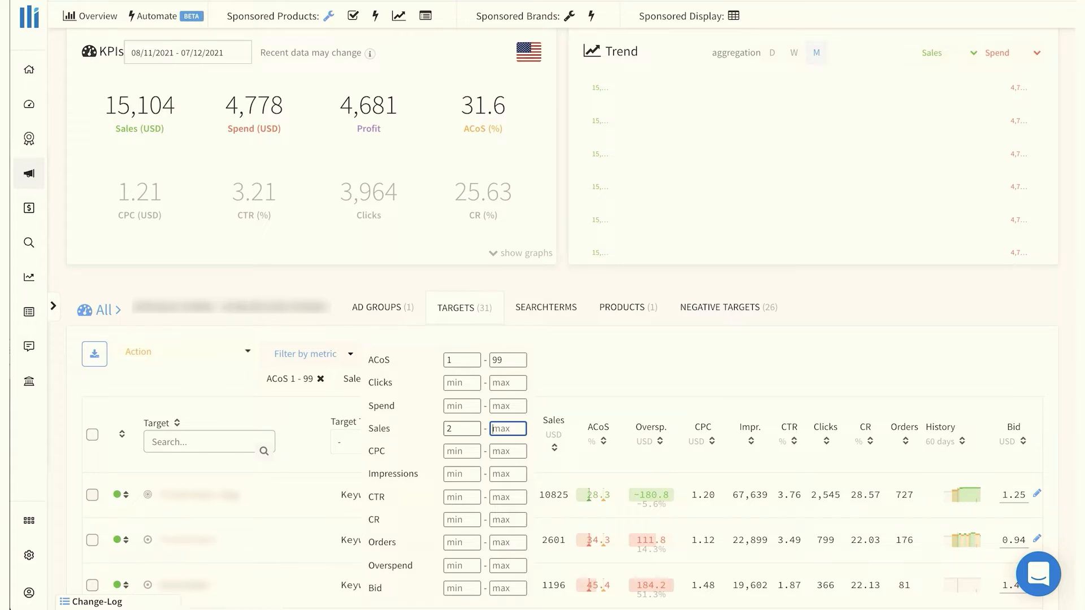
{"action": "left_click", "coordinate": [313, 354]}
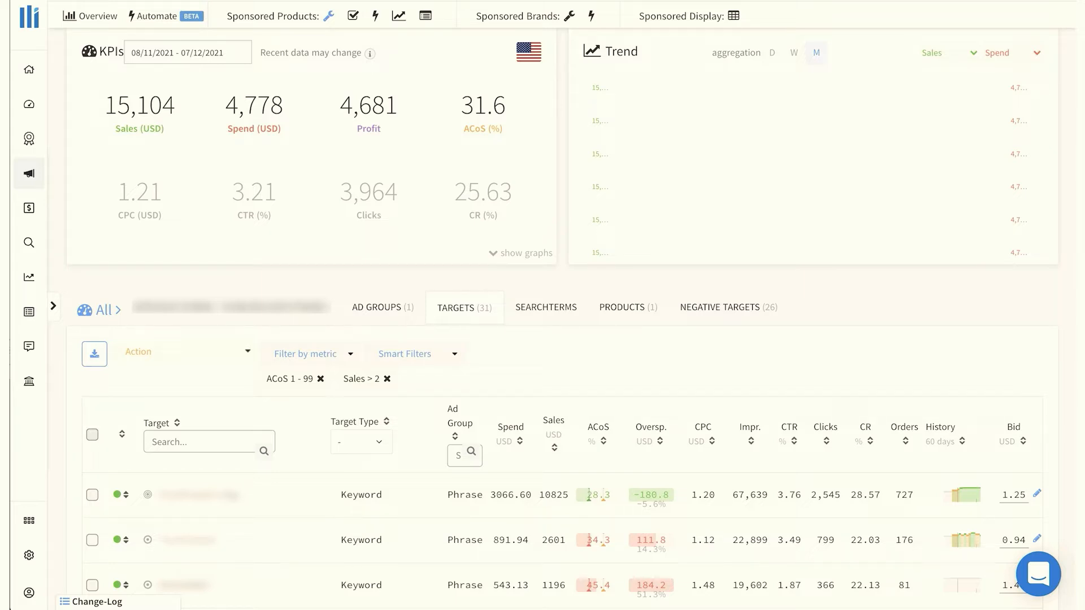
Select all filtered targets for copying to an ad group, search the ad groups for "sellics" and choose the MANUAL | Broad | Sellics one
{"action": "left_click", "coordinate": [92, 434]}
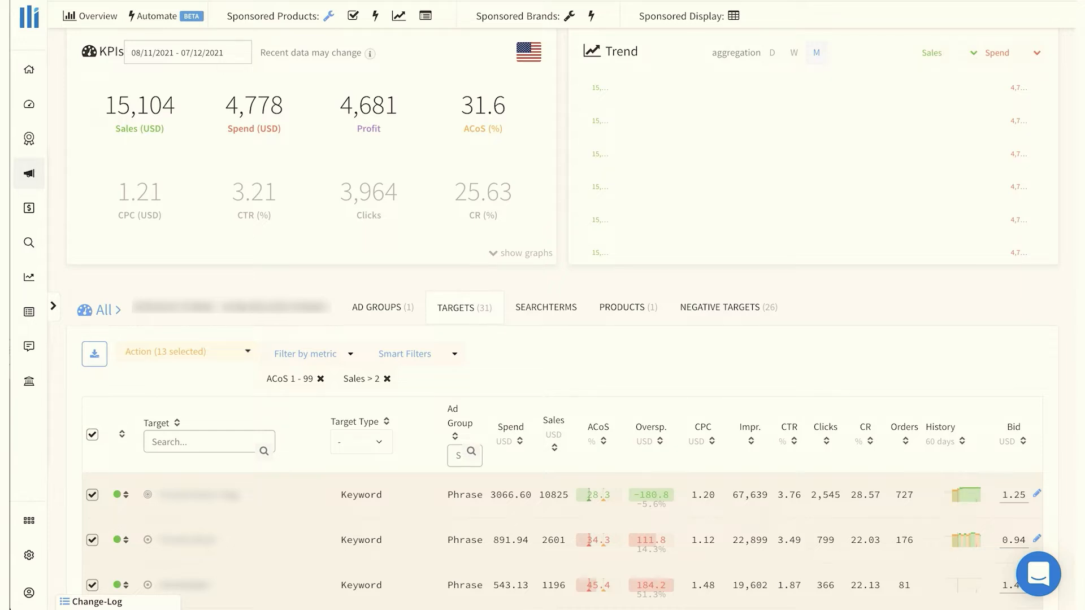
{"action": "left_click", "coordinate": [186, 352]}
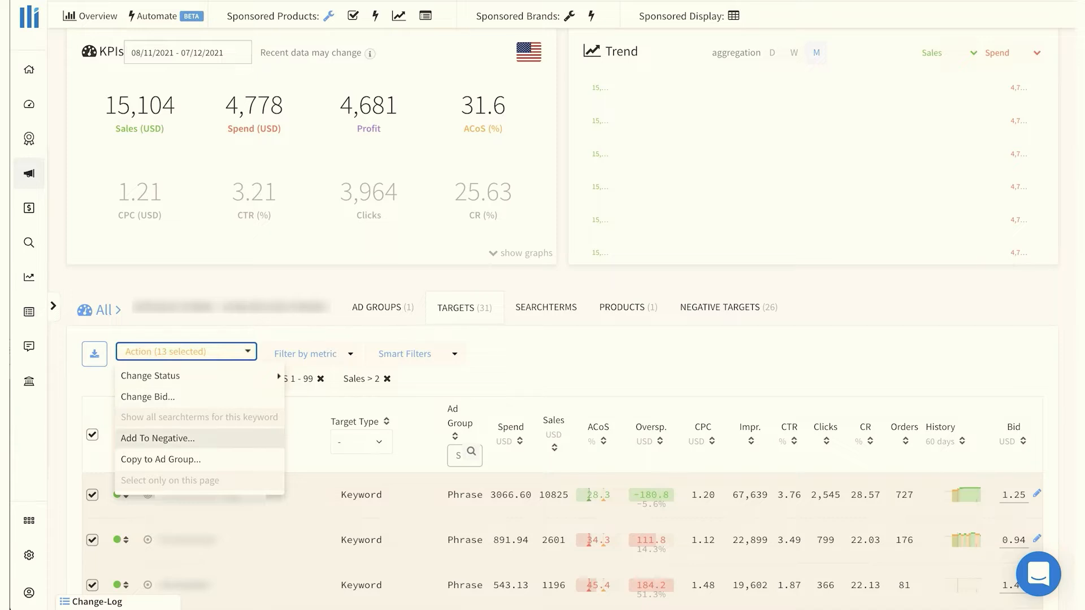
{"action": "left_click", "coordinate": [161, 459]}
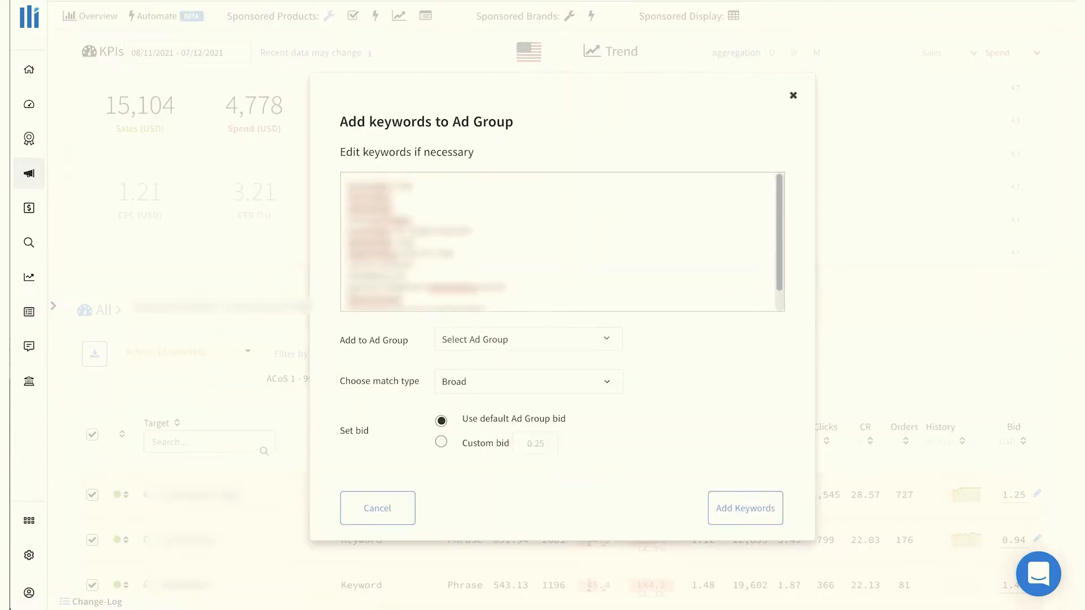
{"action": "left_click", "coordinate": [528, 339]}
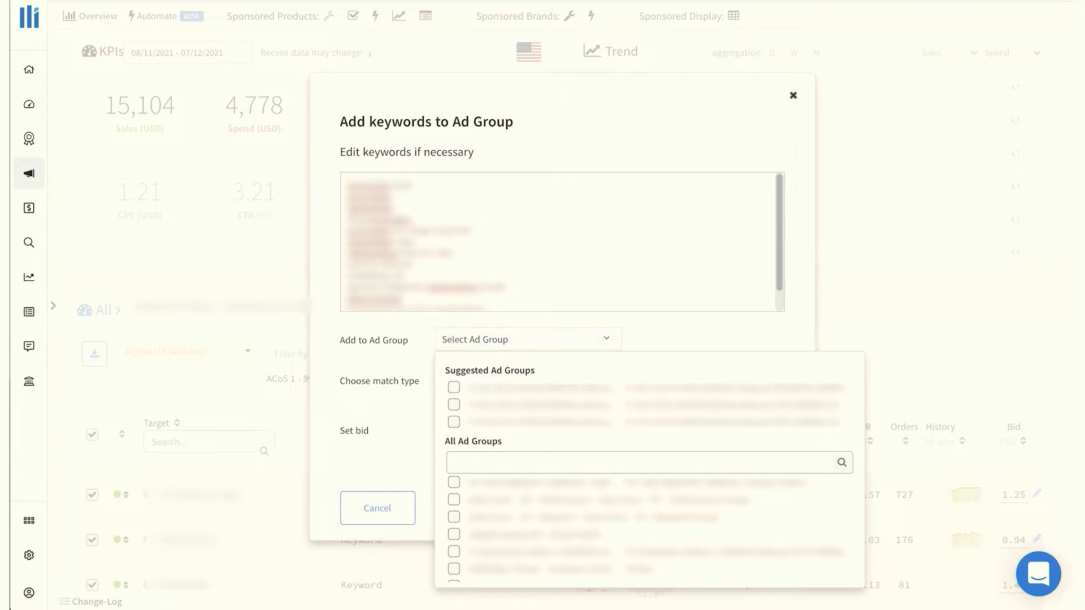
{"action": "type", "text": "sellics"}
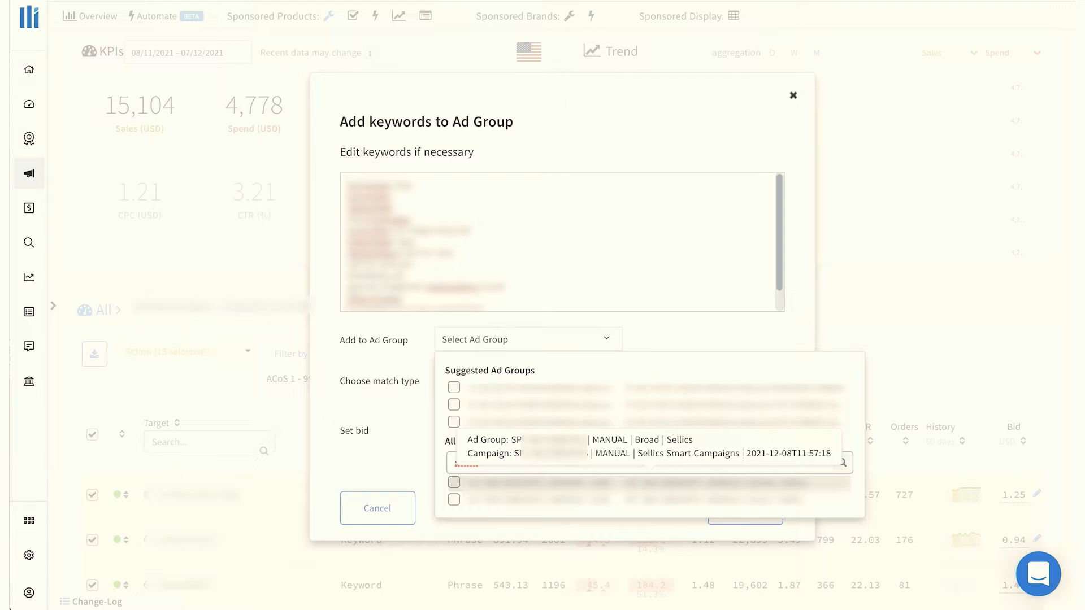
{"action": "left_click", "coordinate": [649, 482]}
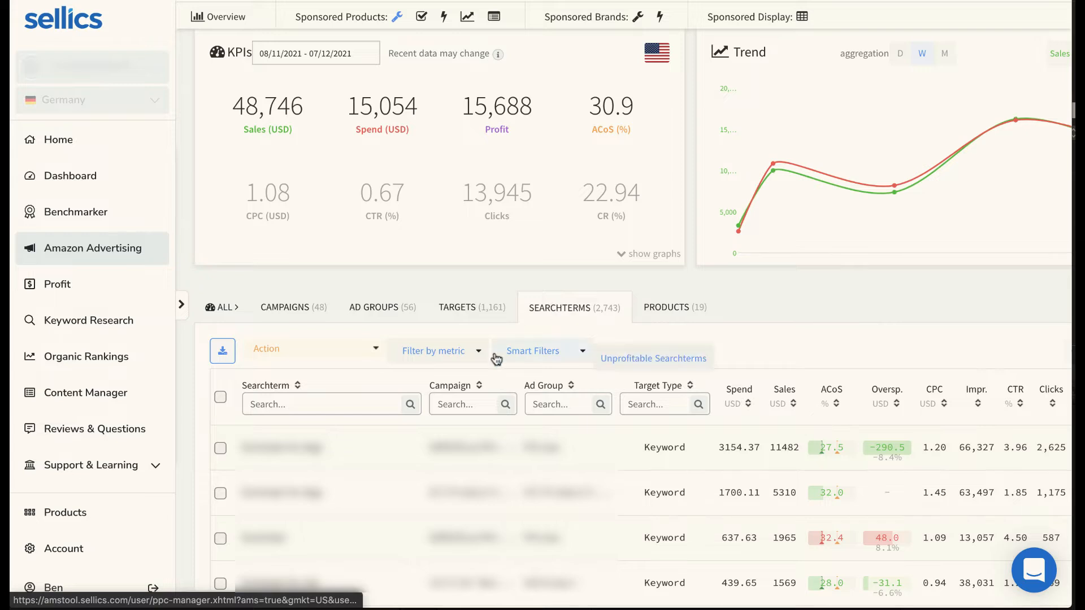
Filter the account's search terms to a minimum ACoS of 70 and at least 10 clicks
{"action": "left_click", "coordinate": [469, 352]}
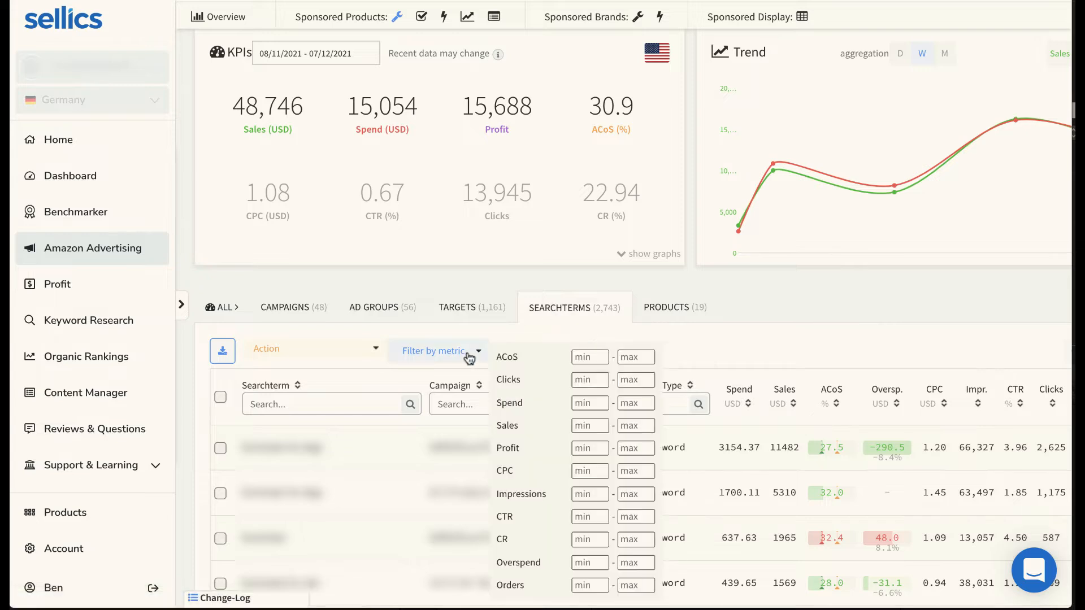
{"action": "left_click", "coordinate": [580, 358]}
{"action": "type", "text": "70"}
{"action": "left_click", "coordinate": [591, 379]}
{"action": "type", "text": "10"}
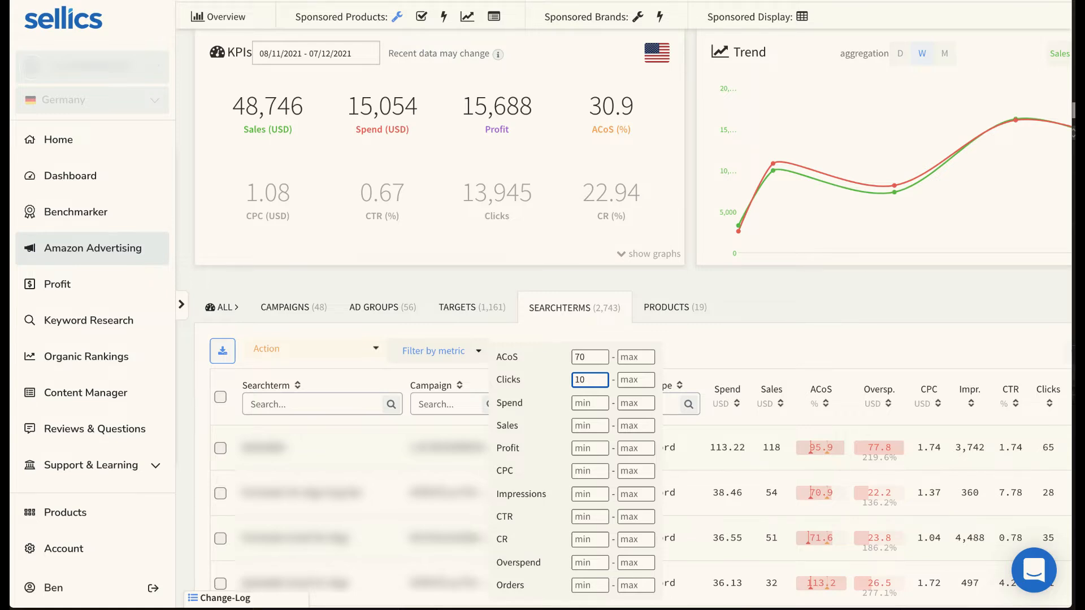
{"action": "left_click", "coordinate": [711, 371]}
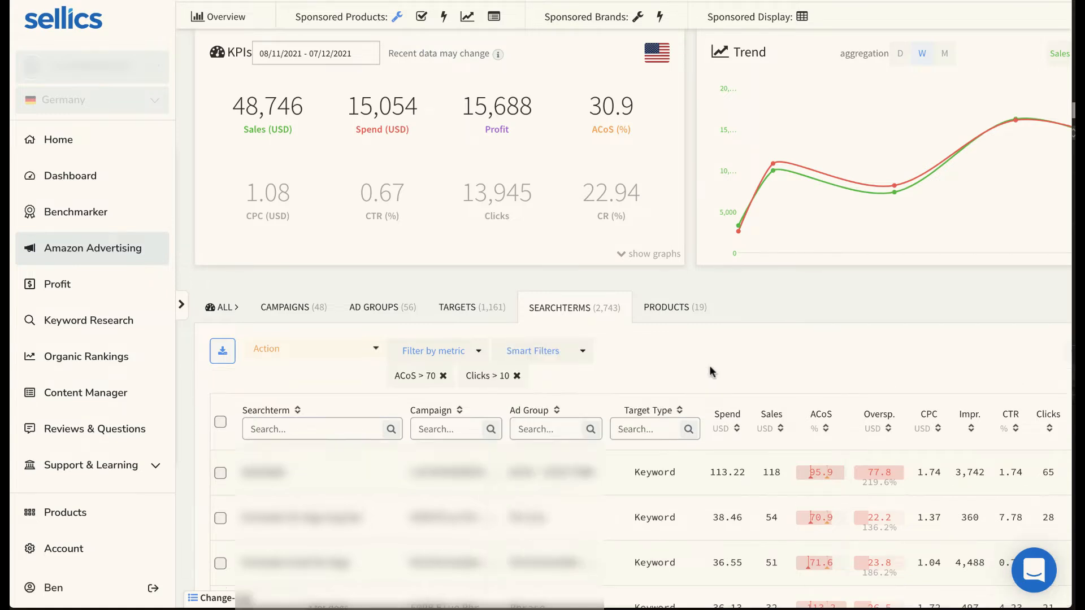
Select all filtered search terms for adding as negative keywords and set them to be added at ad group level
{"action": "left_click", "coordinate": [221, 422]}
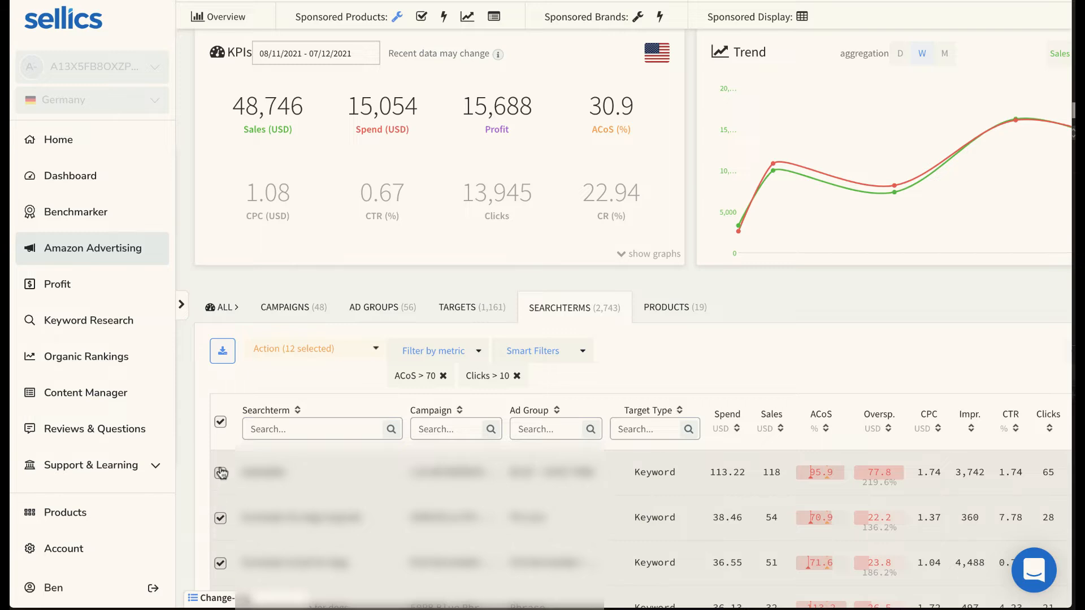
{"action": "left_click", "coordinate": [306, 351]}
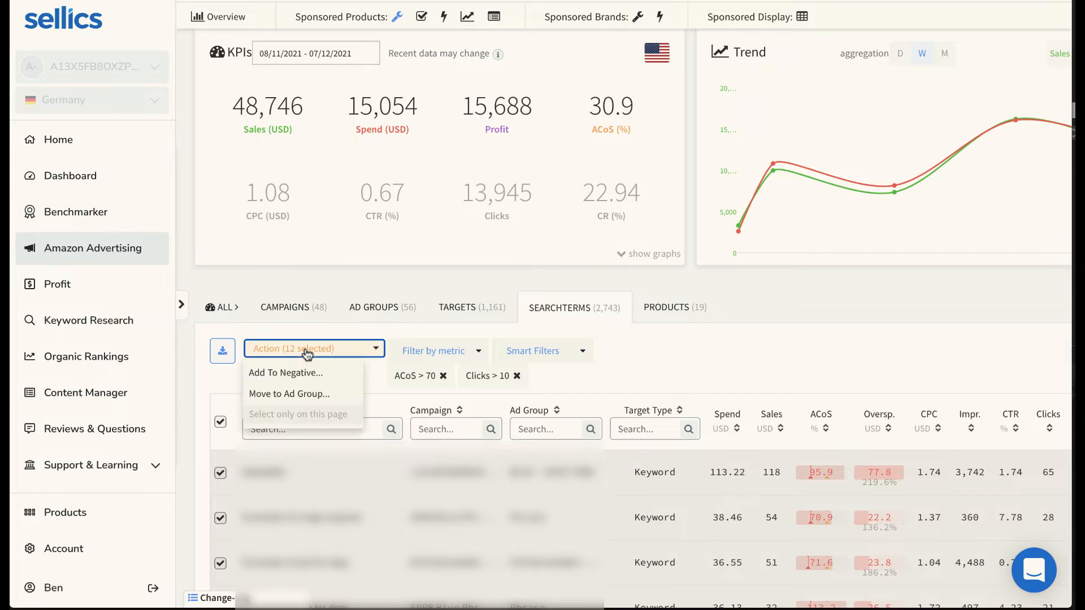
{"action": "left_click", "coordinate": [304, 374]}
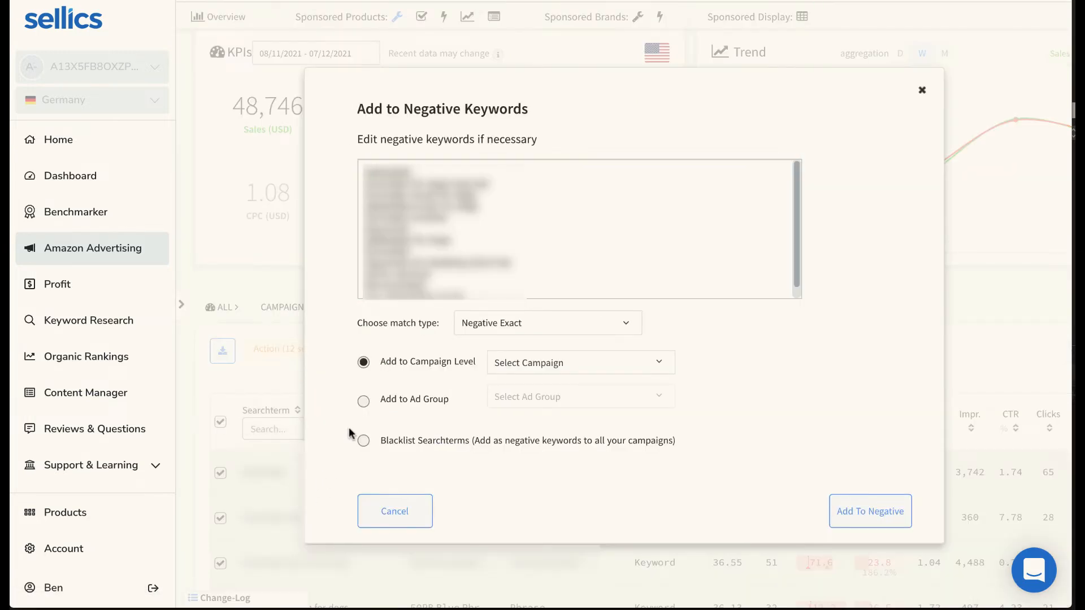
{"action": "left_click", "coordinate": [363, 402]}
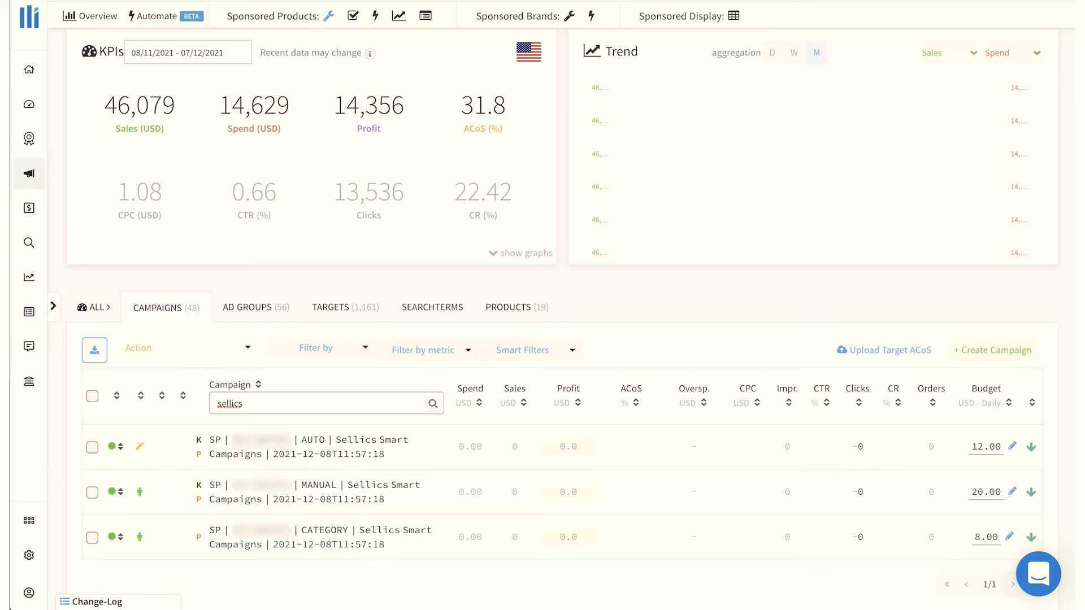
Open the targets of the MANUAL Sellics Smart Campaigns campaign and set the first target's bid to 1.23
{"action": "left_click", "coordinate": [92, 493]}
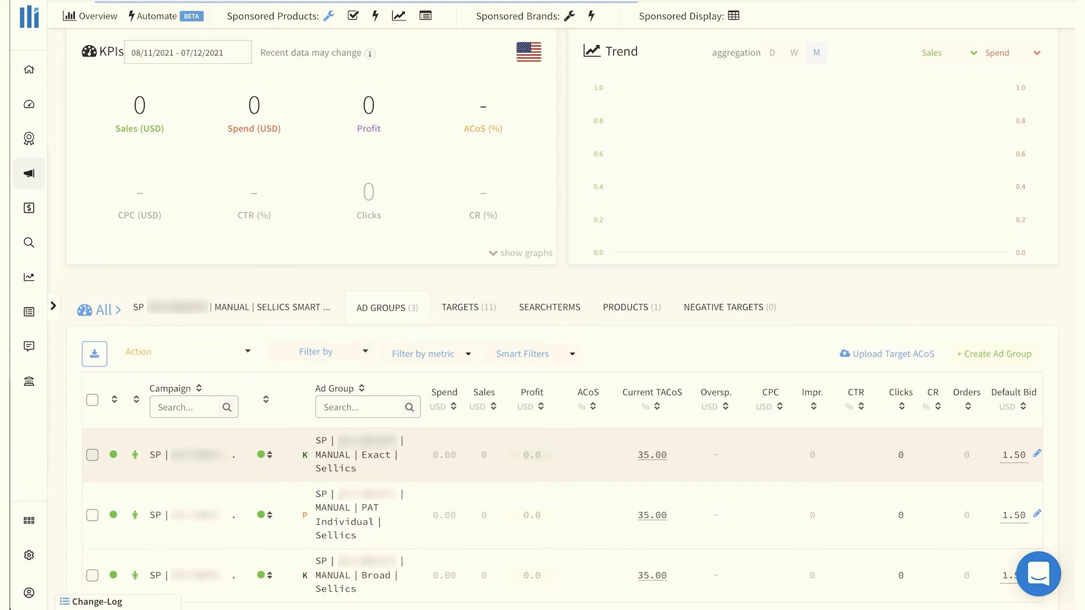
{"action": "left_click", "coordinate": [468, 308]}
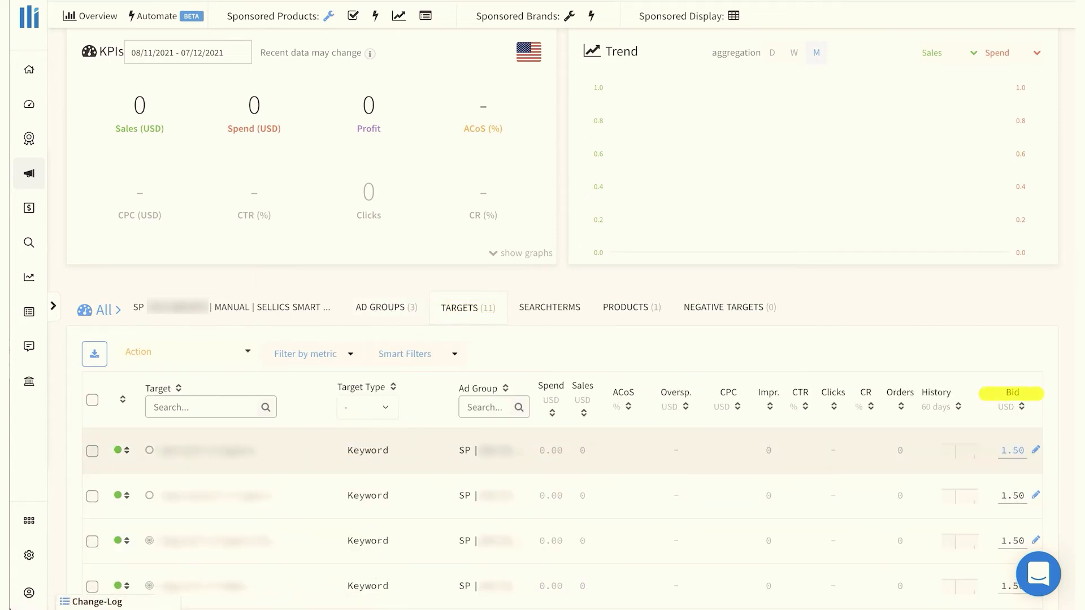
{"action": "left_click", "coordinate": [1036, 450]}
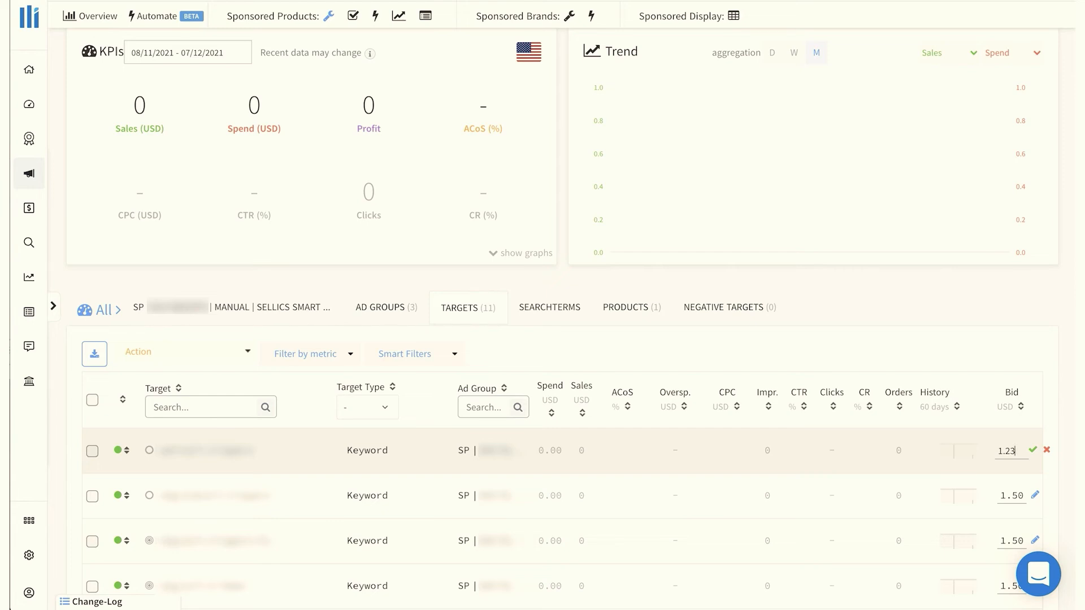
{"action": "left_click", "coordinate": [1032, 449]}
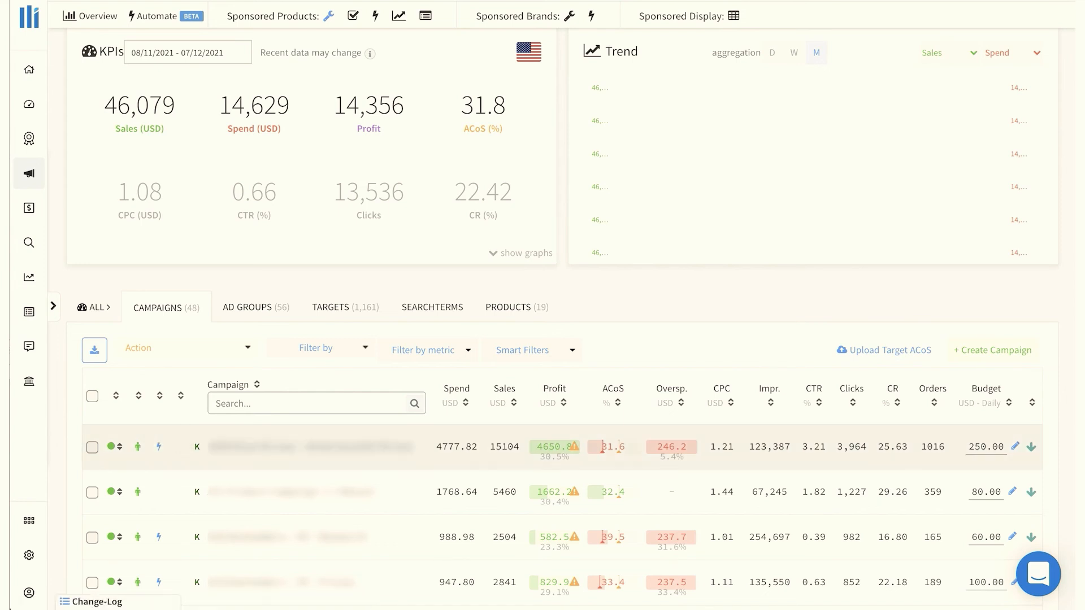
View the available status options for the first campaign in the full campaign list
{"action": "left_click", "coordinate": [114, 447]}
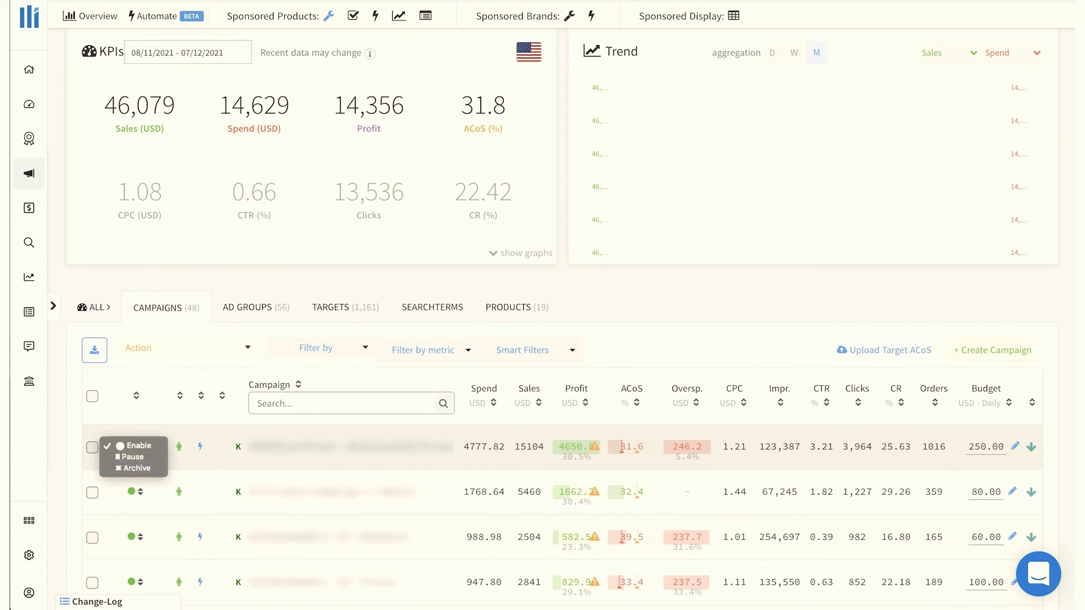
{"action": "key", "text": "Escape"}
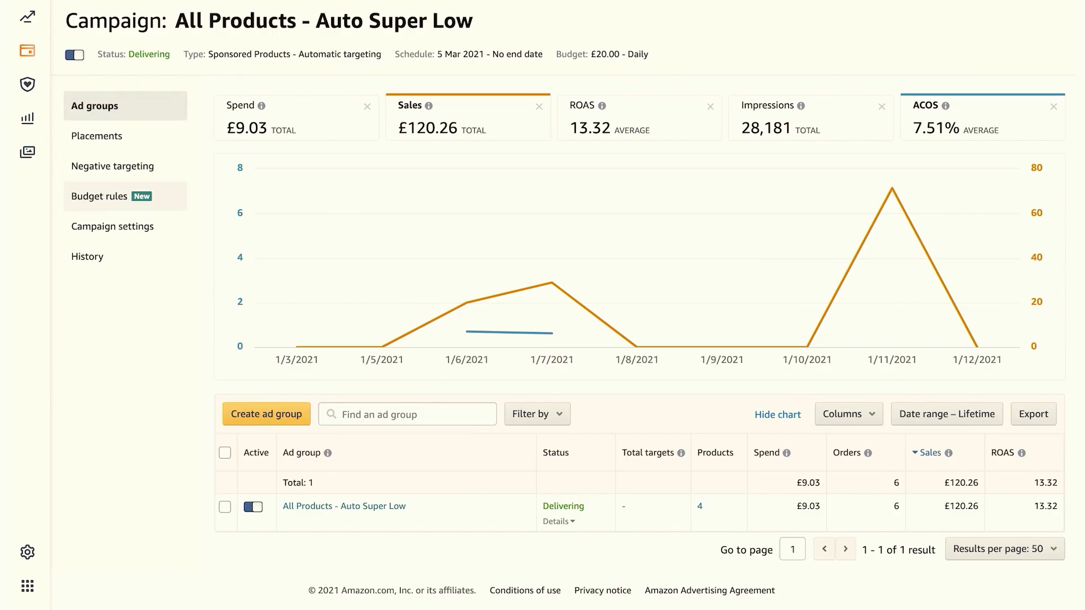
In the Amazon Advertising console, open the All Products - Auto Super Low ad group and review its advertised products
{"action": "left_click", "coordinate": [344, 506]}
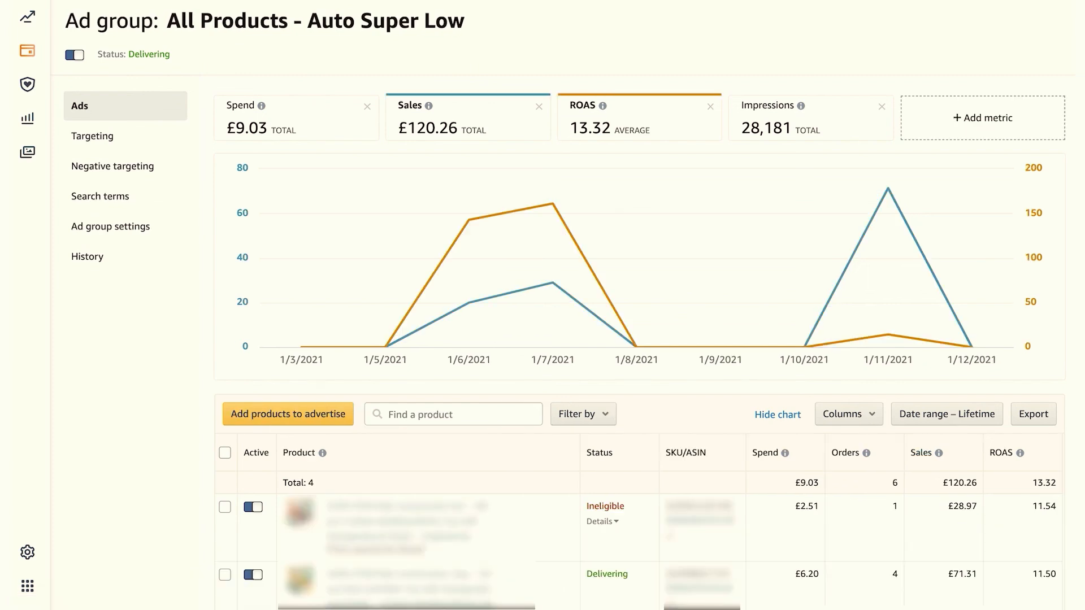
{"action": "scroll", "coordinate": [639, 339], "scroll_direction": "down", "scroll_amount": 4}
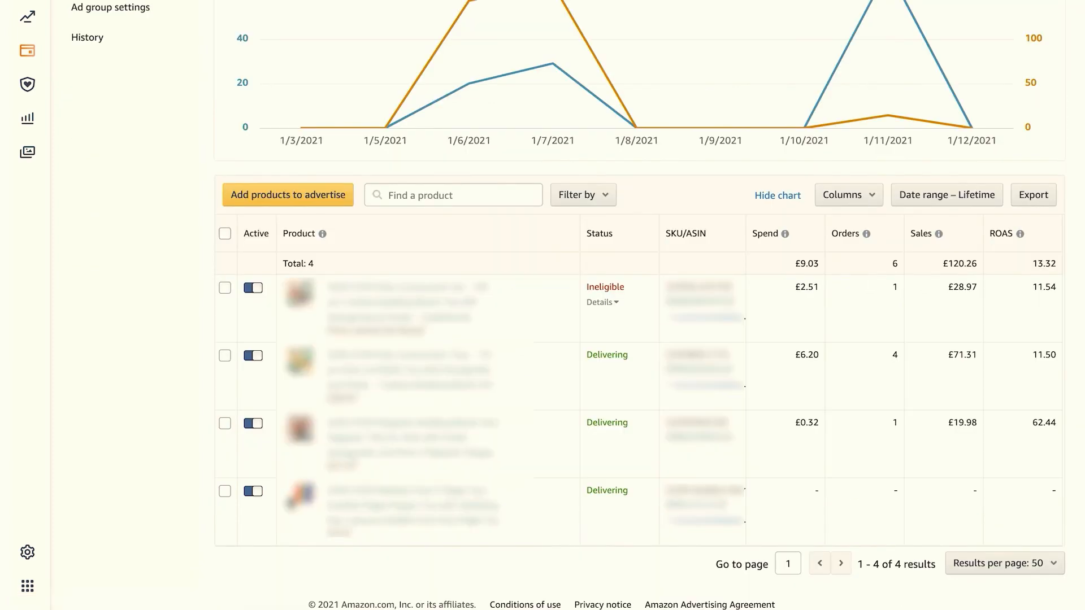